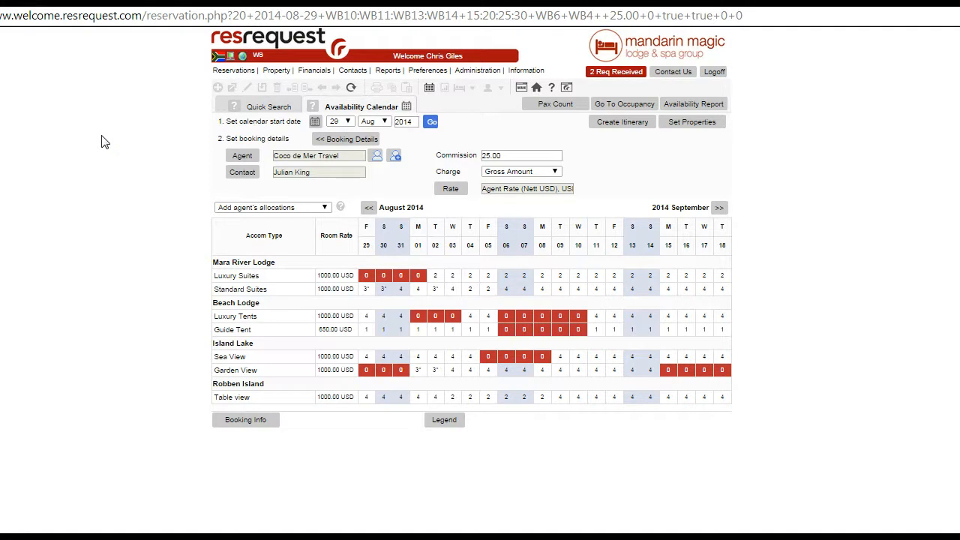
Step: Open the availability calendar and set Coco de Mer Travel as the booking's agent, with its listed contact person as the contact
left_click(229, 71)
left_click(236, 112)
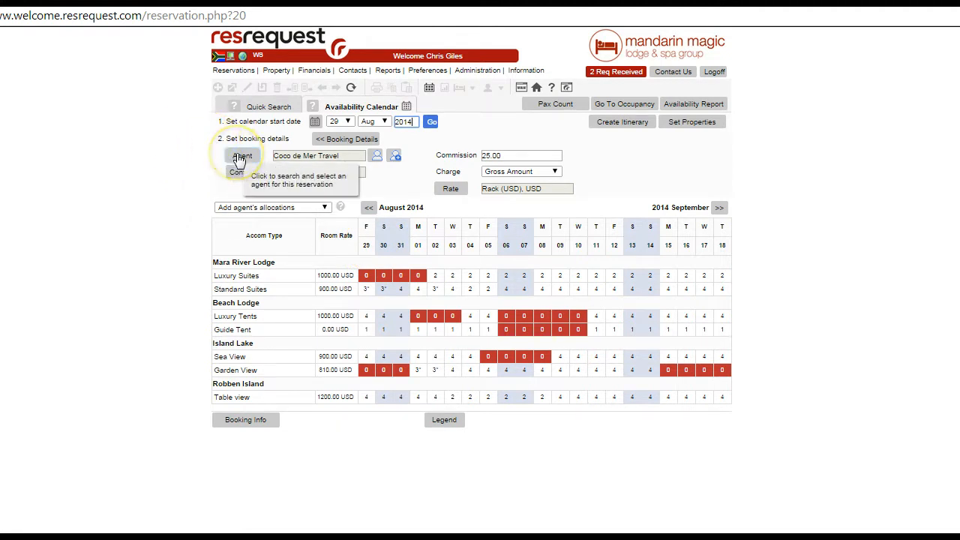
left_click(241, 158)
left_click(502, 209)
left_click(400, 279)
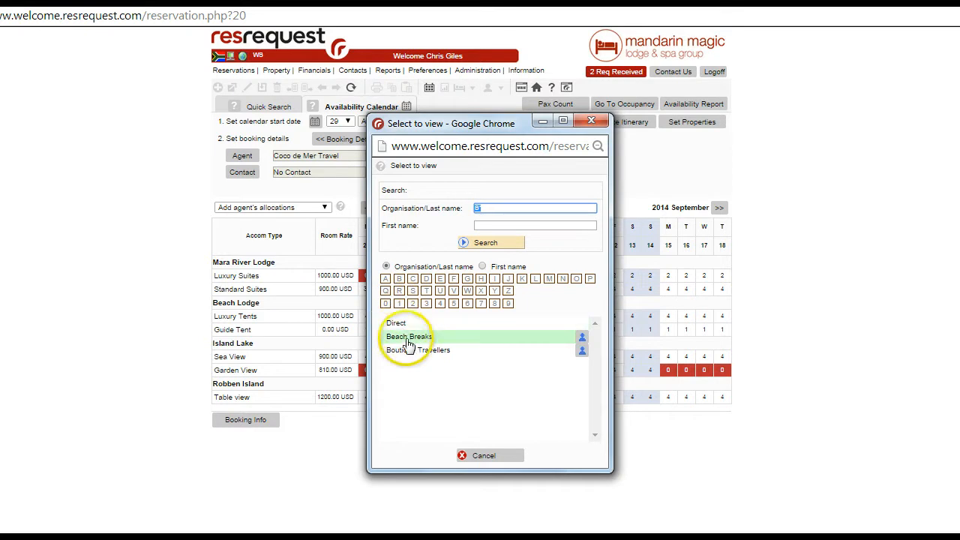
left_click(413, 279)
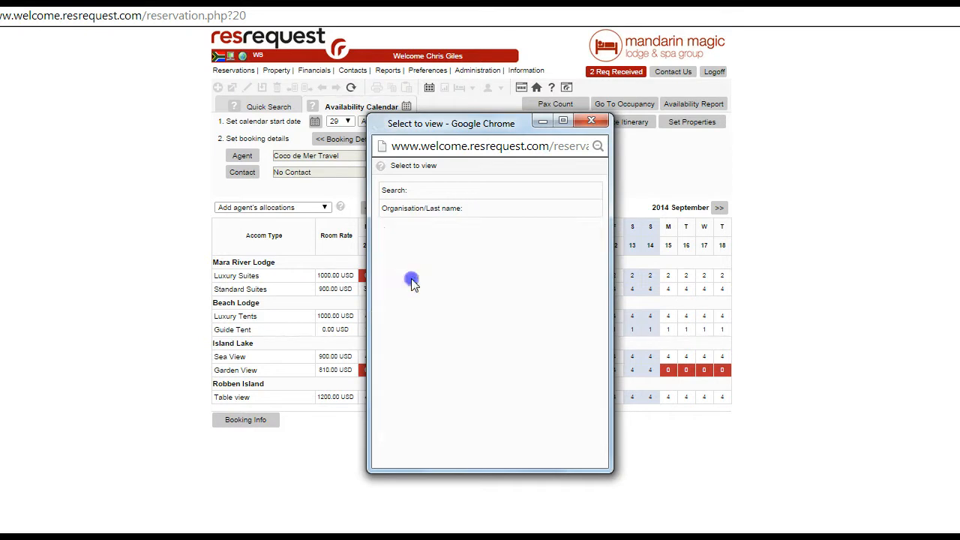
left_click(423, 337)
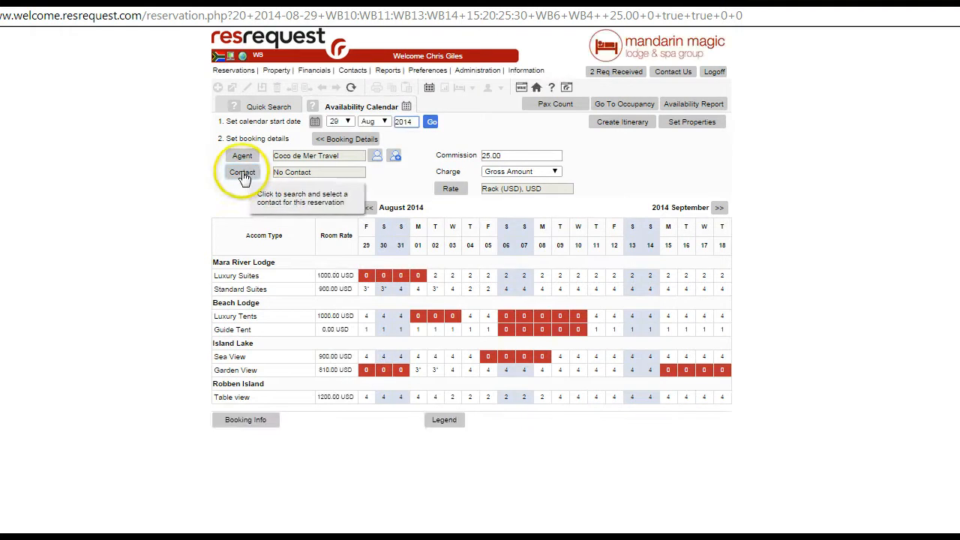
left_click(243, 174)
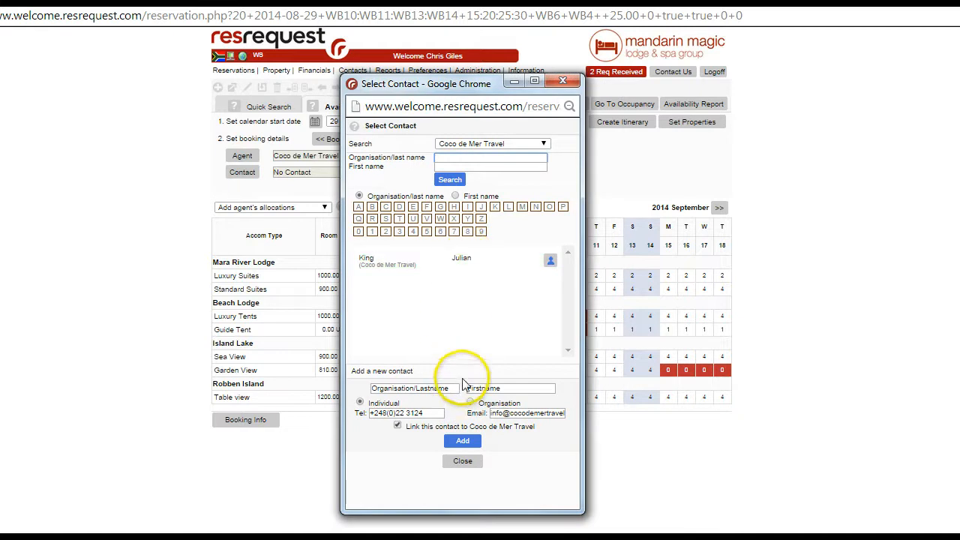
left_click(439, 260)
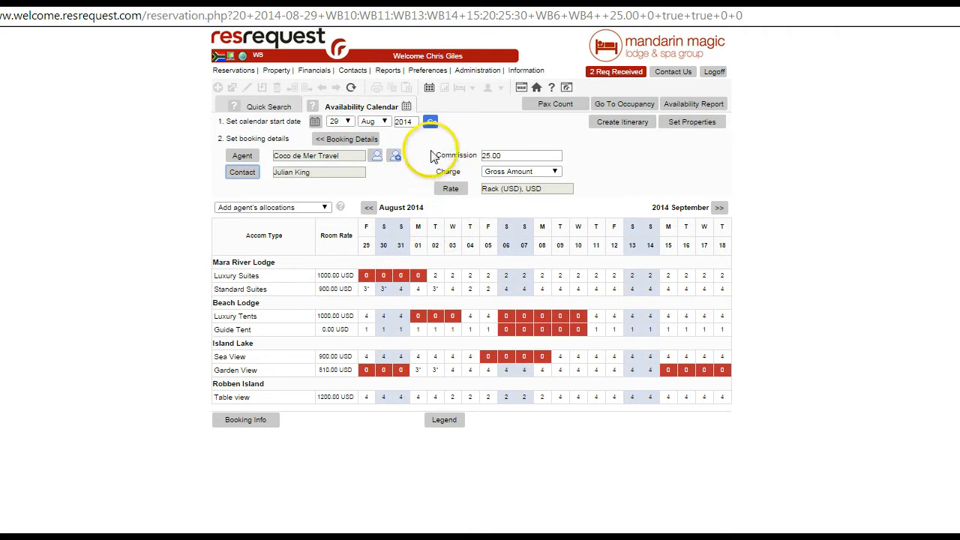
Step: Examine the rate types offered to the agent, including the full list of all rates, keeping the current rate
left_click(449, 189)
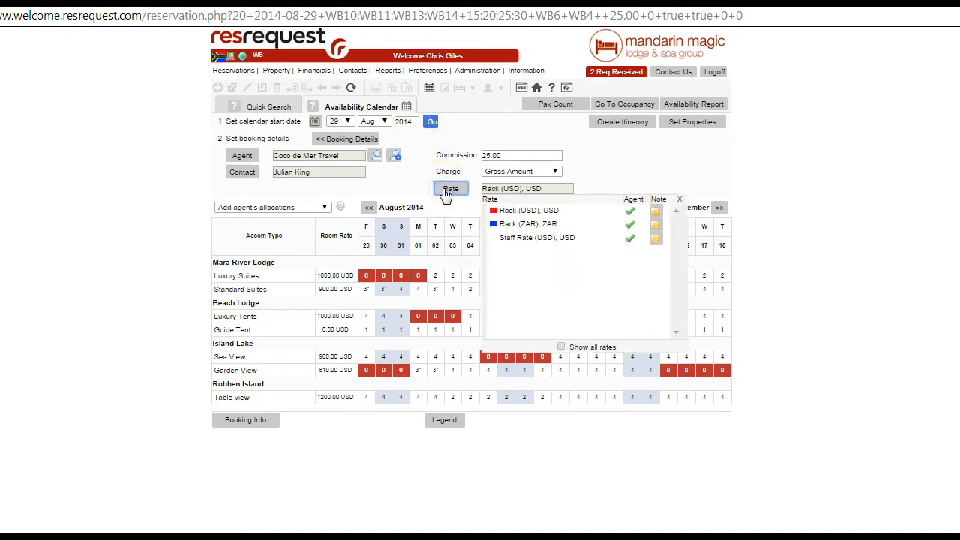
left_click(518, 224)
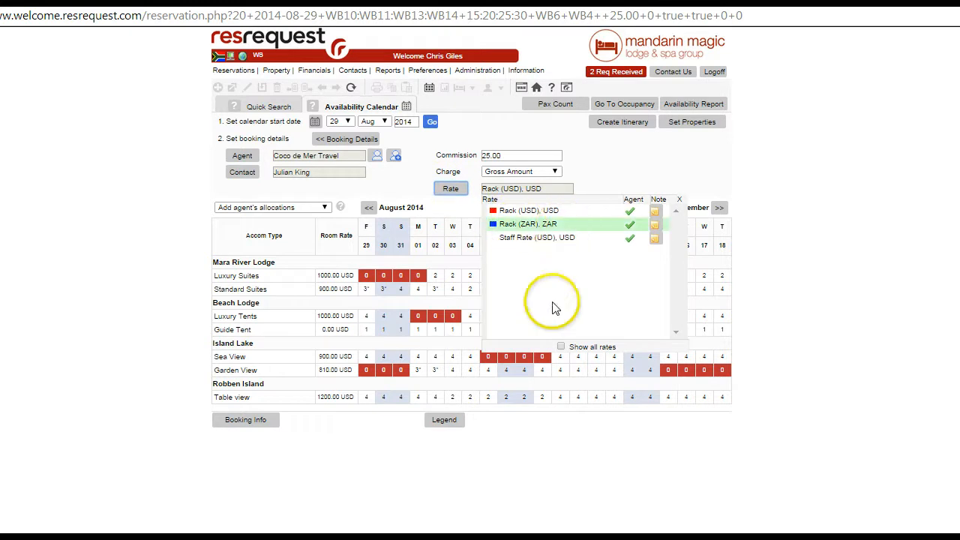
left_click(561, 348)
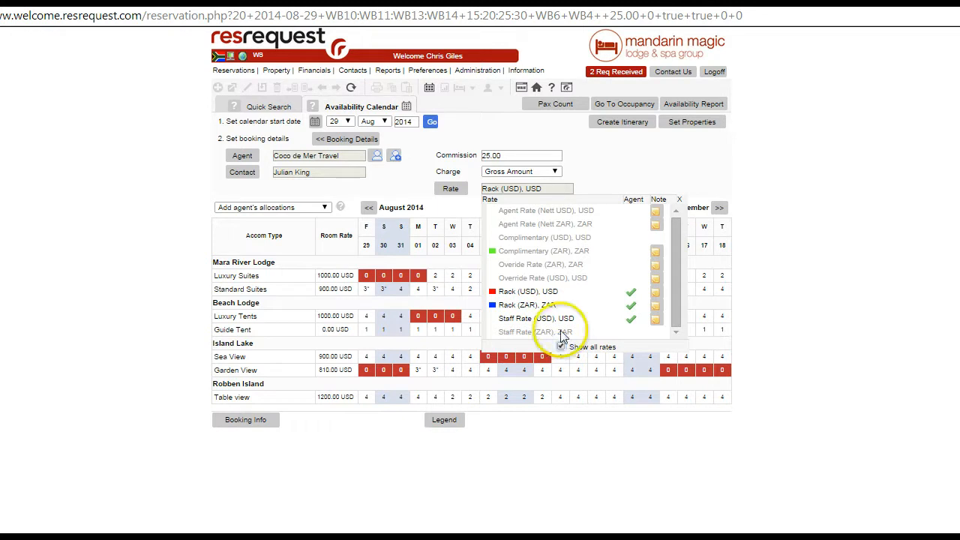
left_click(546, 224)
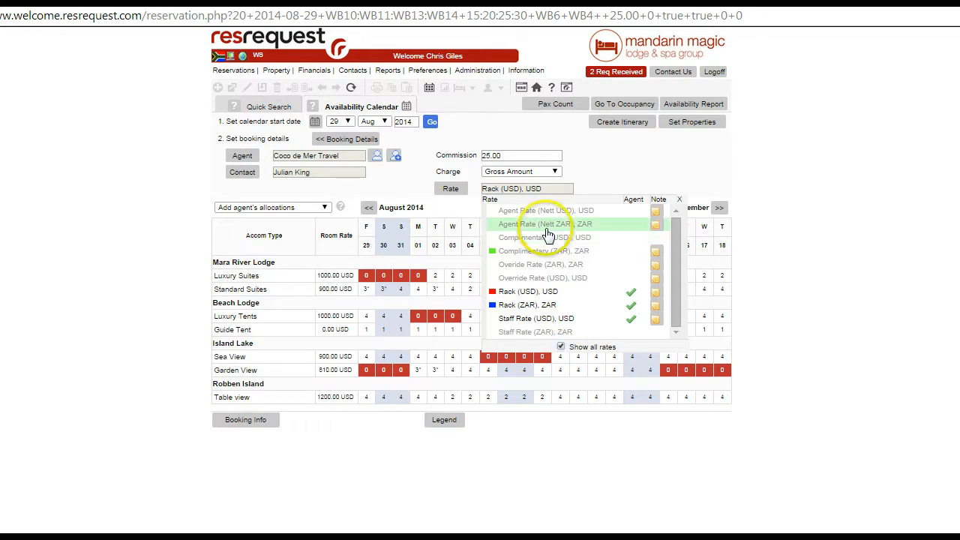
left_click(679, 200)
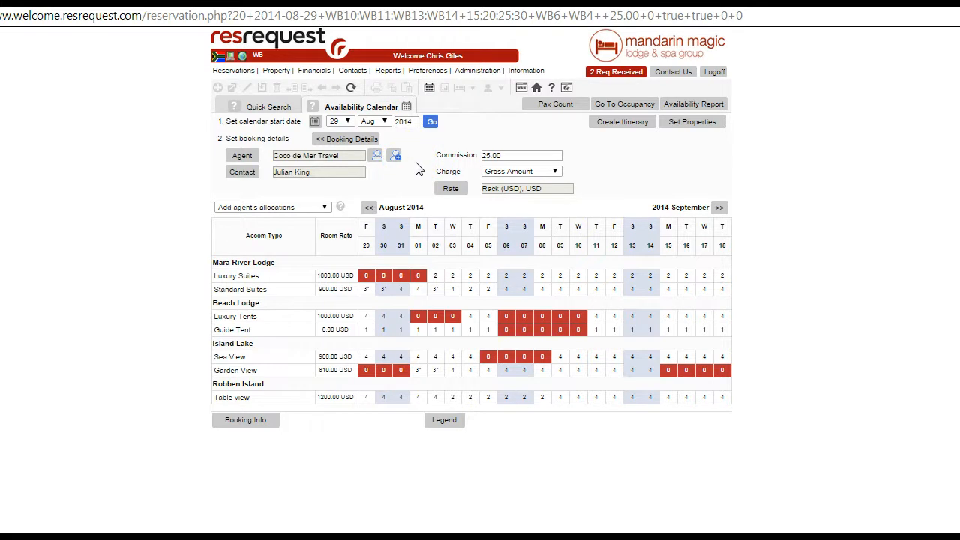
Step: Add one Standard Suites room at Mara River Lodge to the itinerary for two nights, 01 to 03 Sep 2014
left_click(418, 291)
left_click_drag(418, 292, 432, 292)
left_click(453, 217)
type("1")
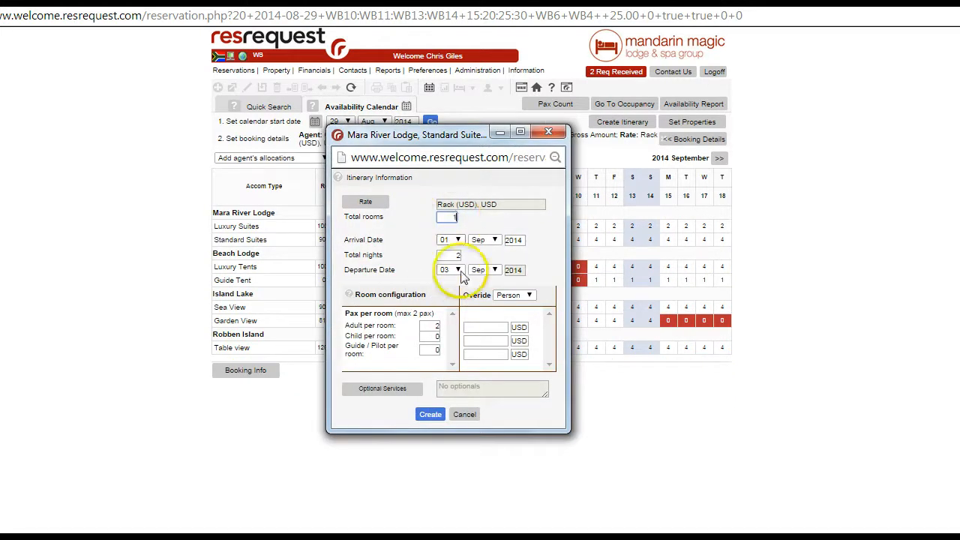
left_click(428, 416)
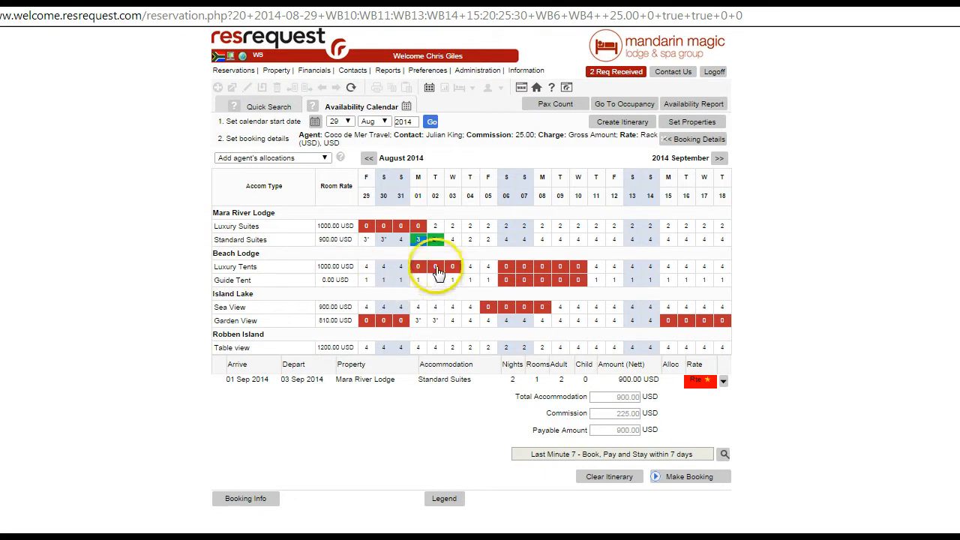
Step: Add one Luxury Tents room at Beach Lodge to the itinerary for two nights, 04 to 06 Sep 2014
left_click_drag(466, 273, 485, 271)
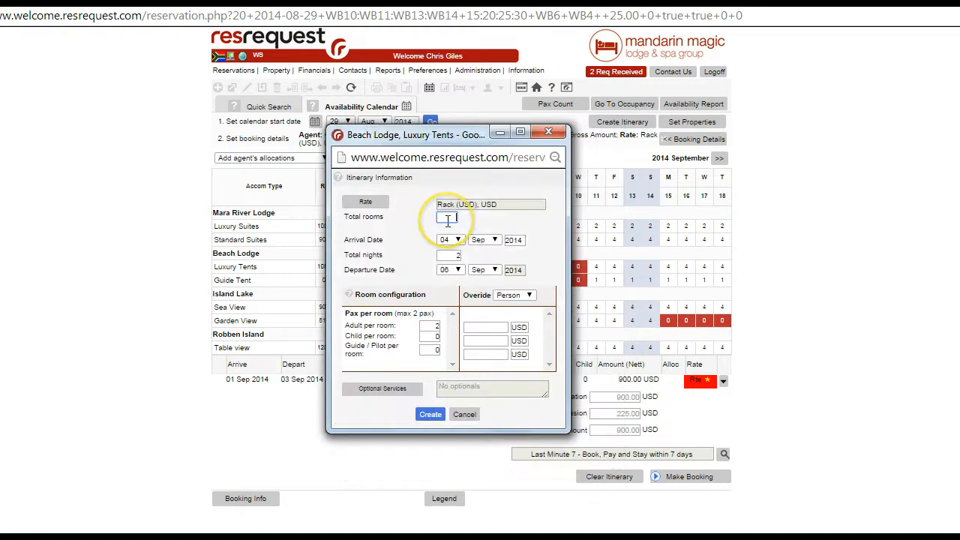
type("1")
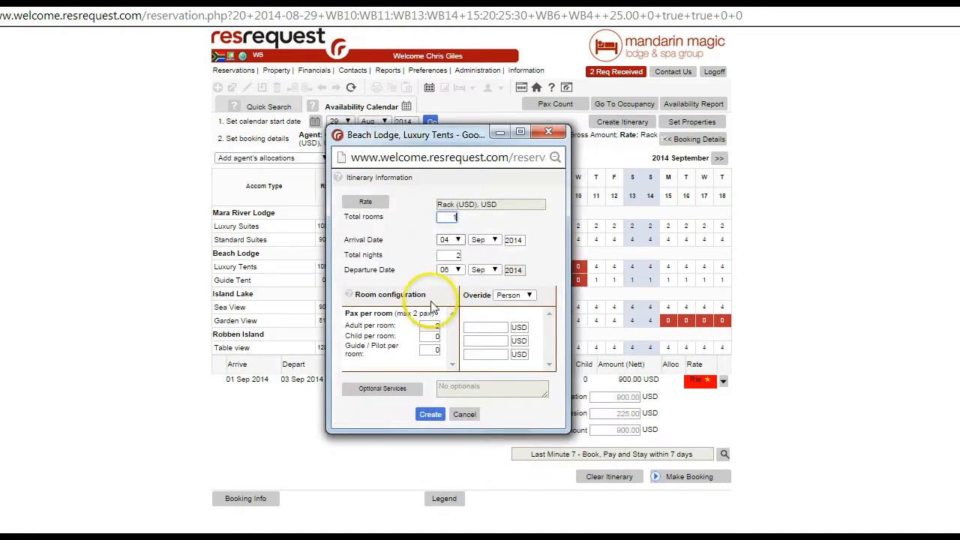
left_click(427, 414)
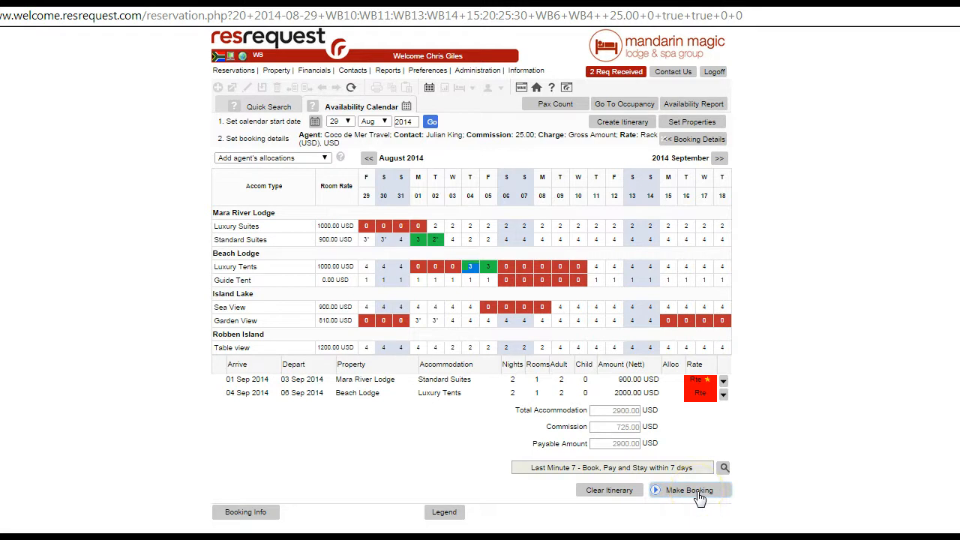
Step: Proceed to make the booking and enter the guest's surname with party size x 2 as the reservation name
left_click(690, 490)
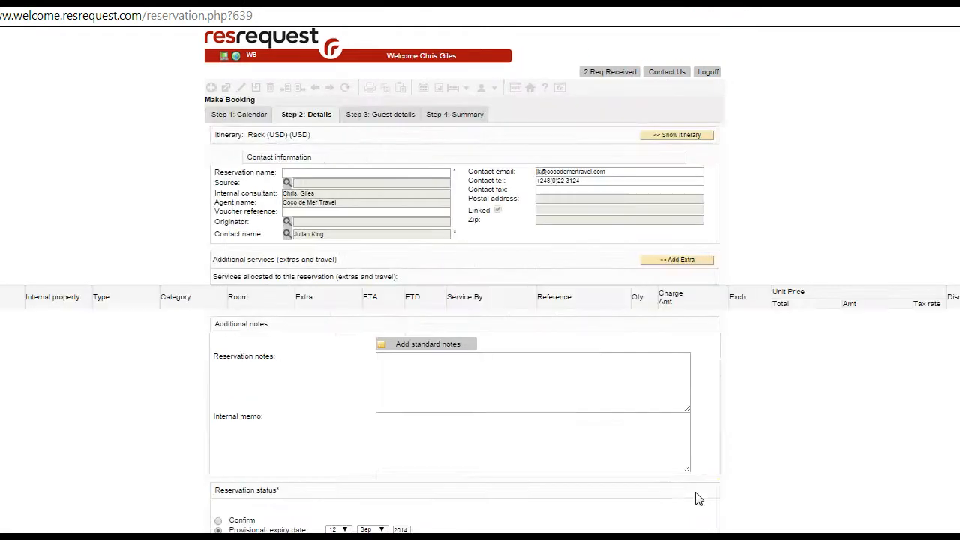
left_click(292, 173)
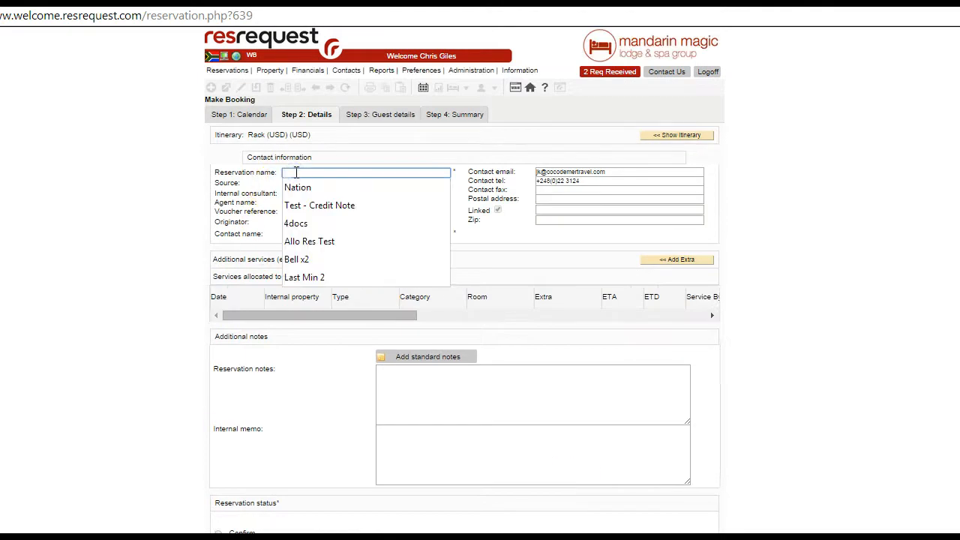
type("Smith x 2")
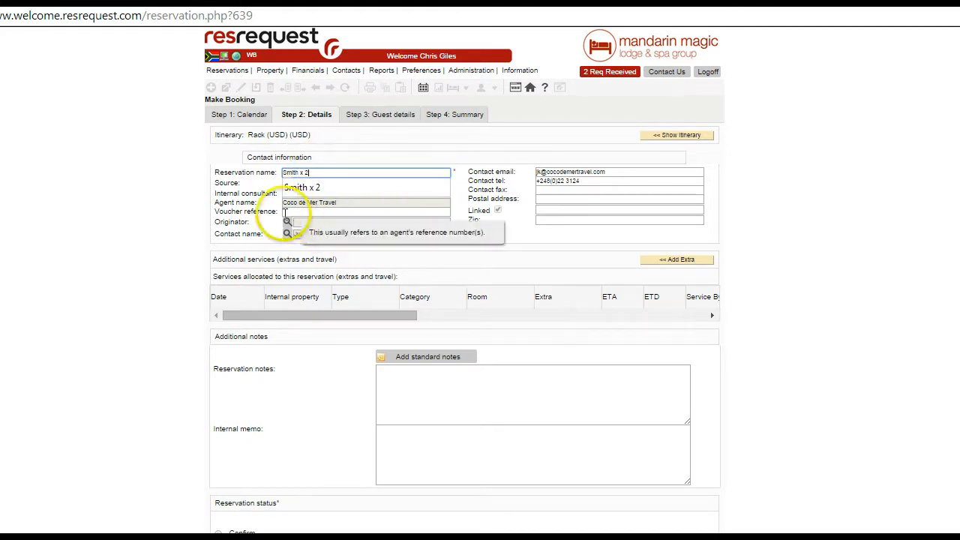
left_click(247, 191)
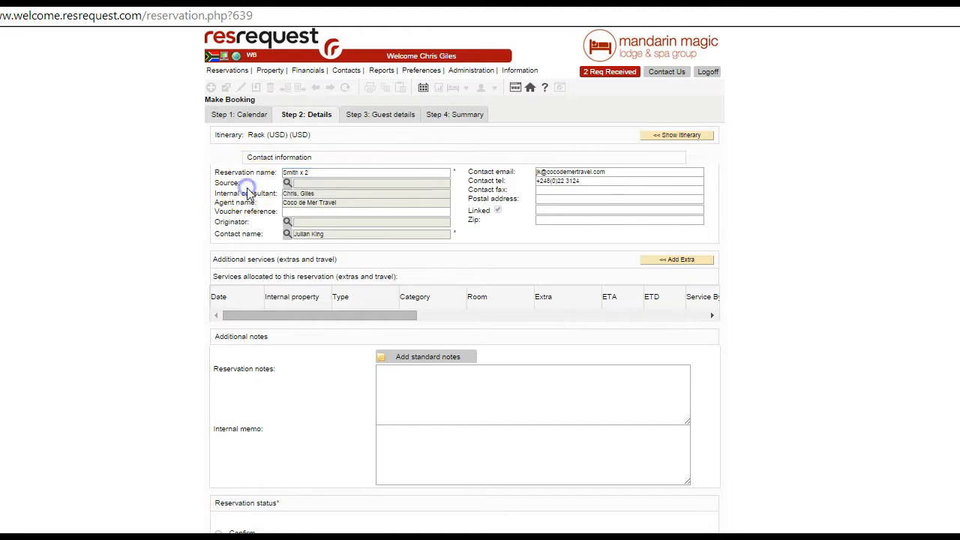
Step: Examine the reservation's source options, the voucher reference hint and the originator contact list without selecting anything
left_click(287, 183)
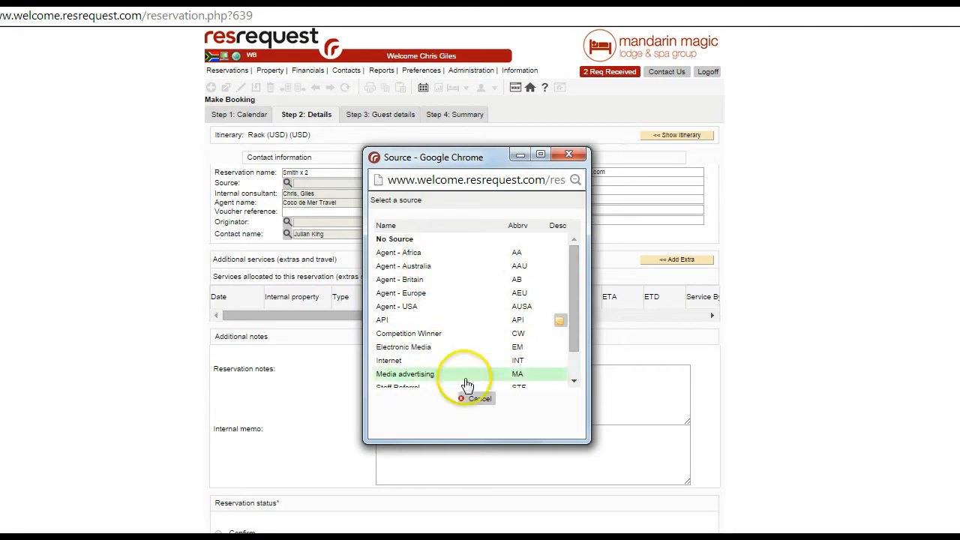
left_click(481, 403)
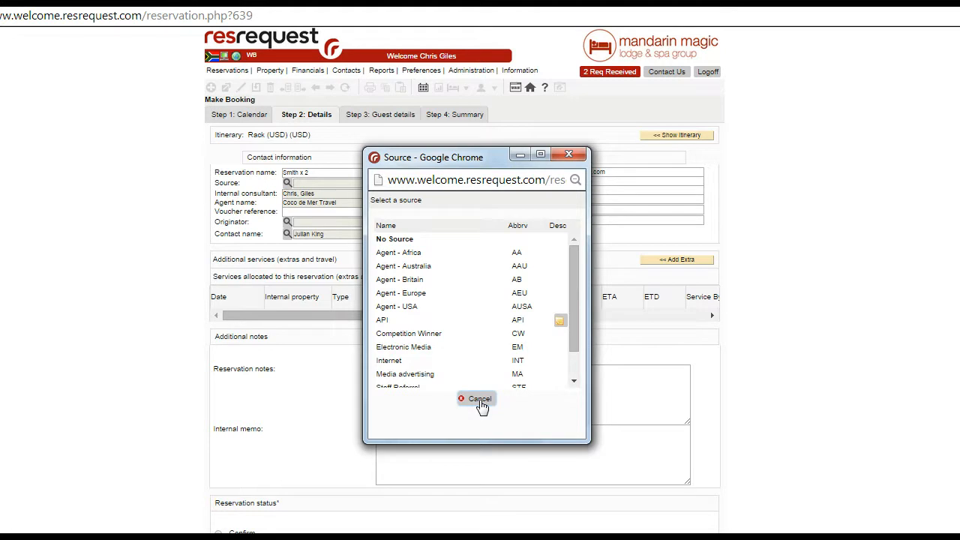
left_click(481, 403)
mouse_move(261, 216)
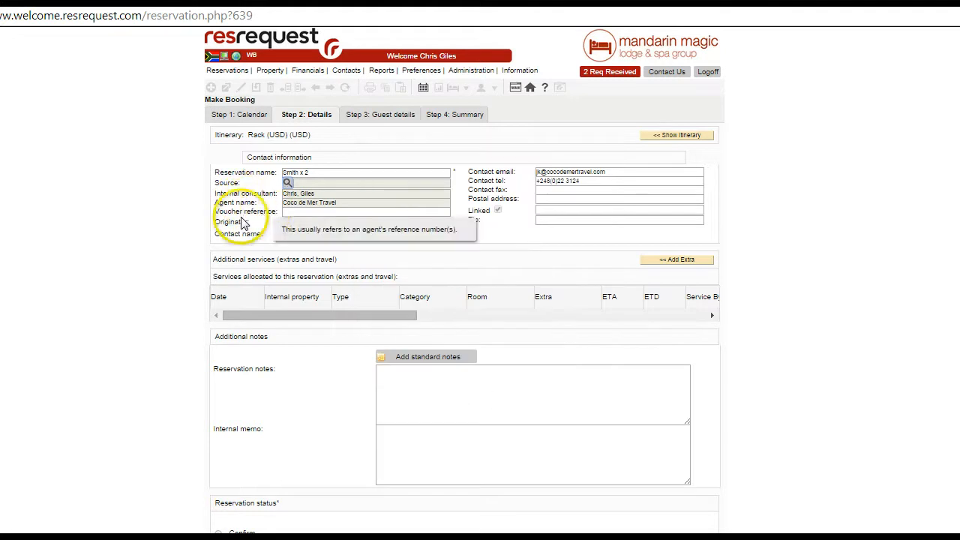
mouse_move(292, 213)
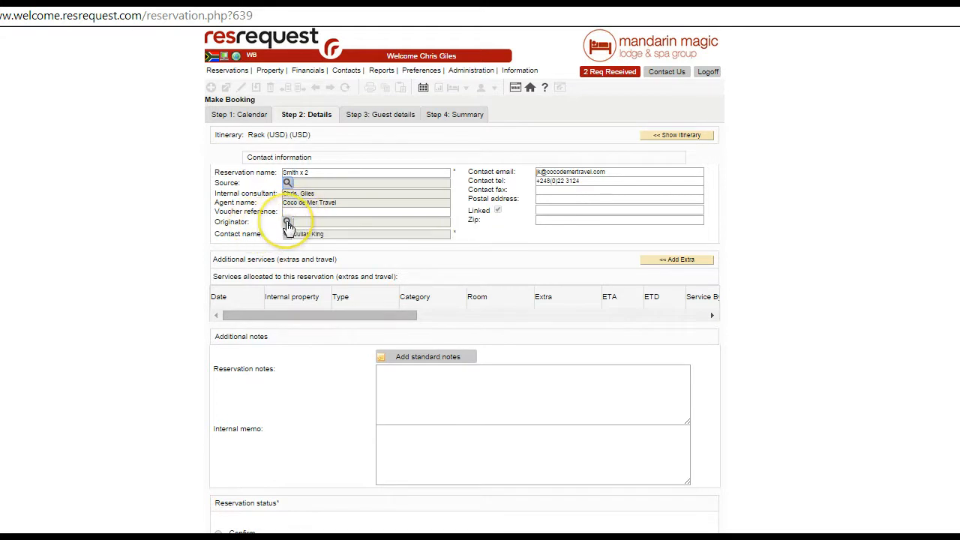
left_click(287, 223)
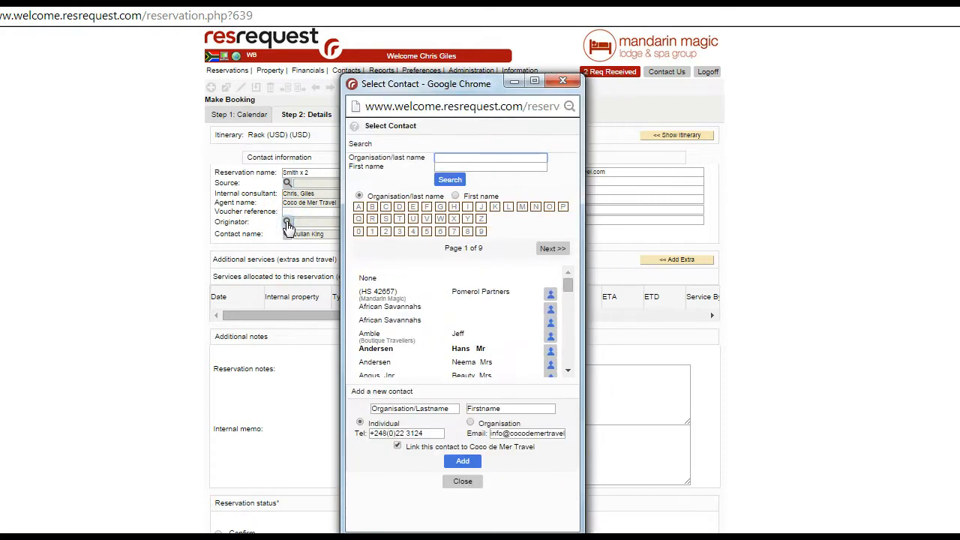
left_click(462, 483)
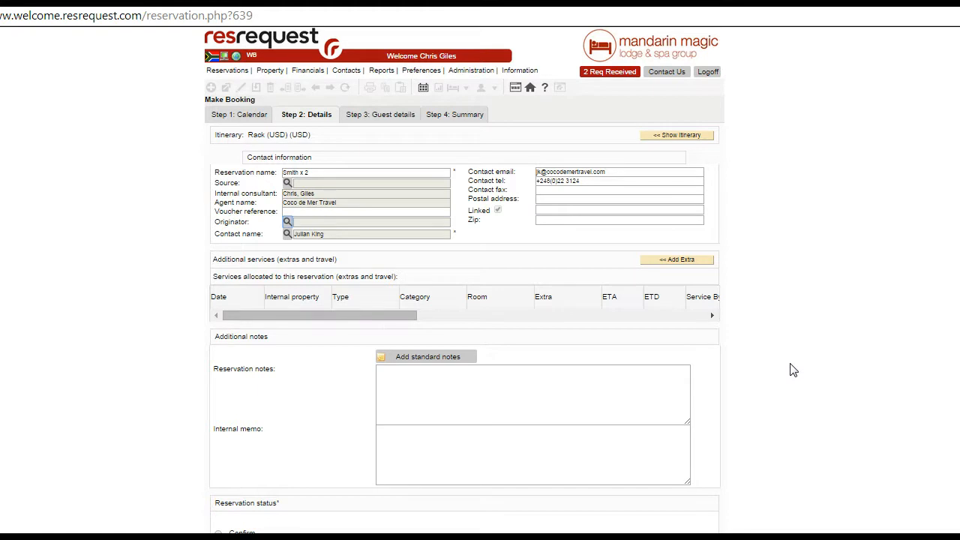
Step: Examine the extra categories available for Mara River Lodge and for Not property specific, without adding an extra
left_click(670, 263)
left_click(670, 262)
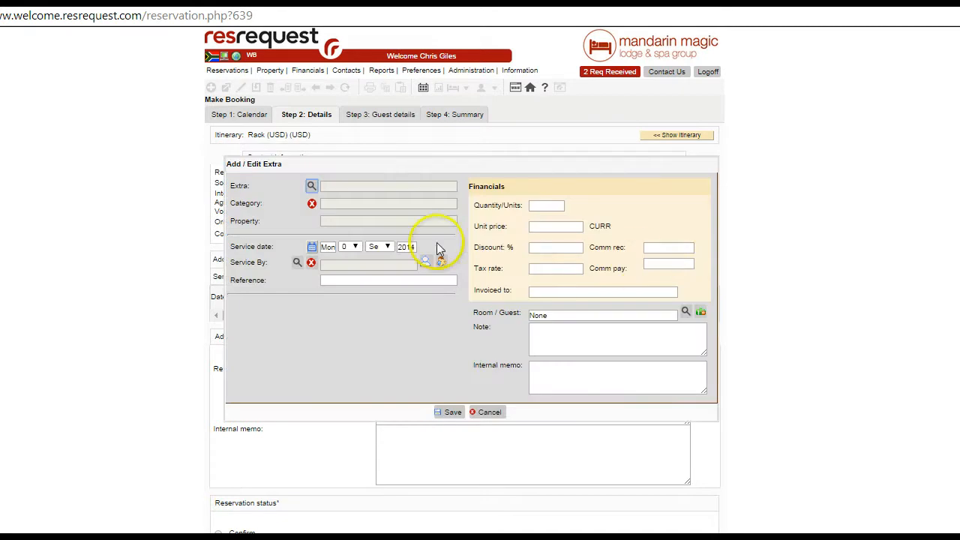
left_click(302, 188)
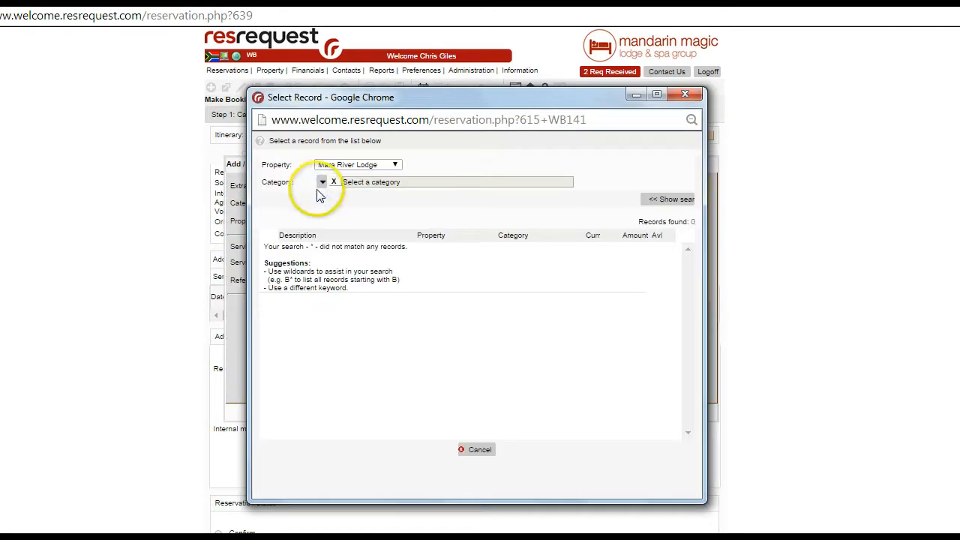
left_click(351, 165)
left_click(348, 175)
left_click(322, 182)
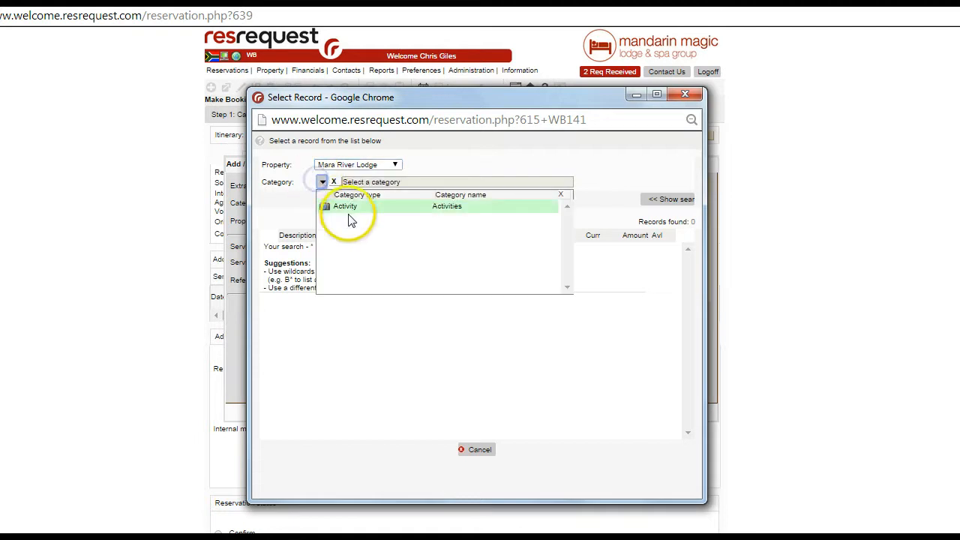
left_click(346, 165)
left_click(340, 184)
left_click(322, 182)
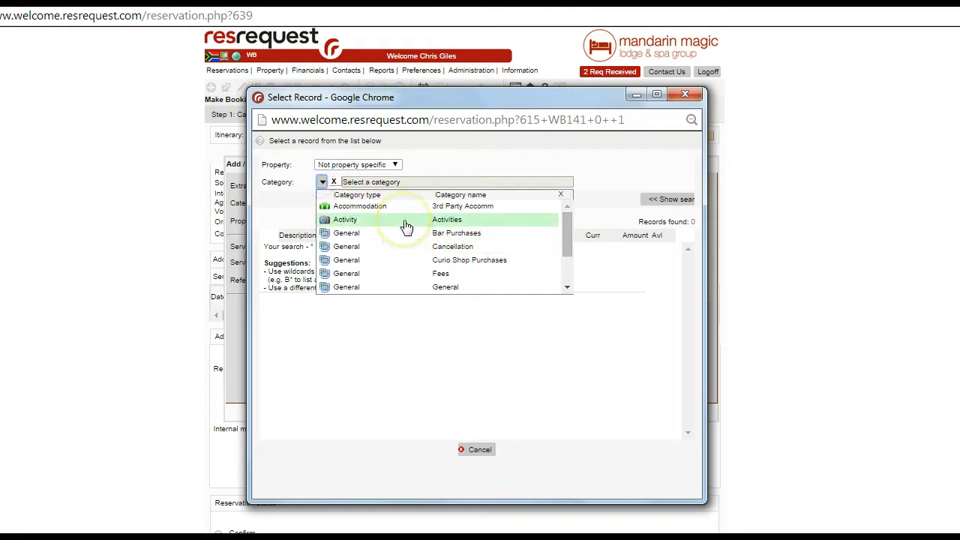
scroll(406, 227, "down", 2)
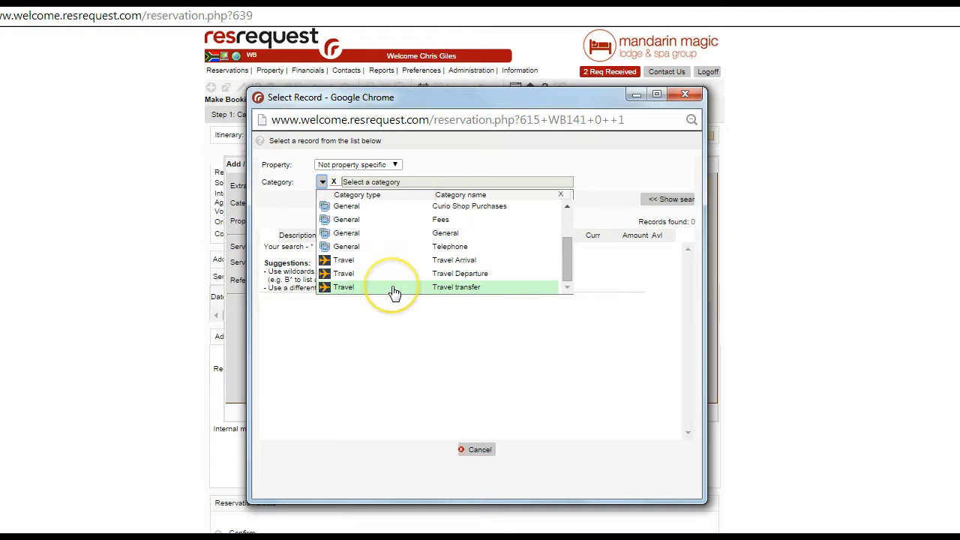
left_click(475, 448)
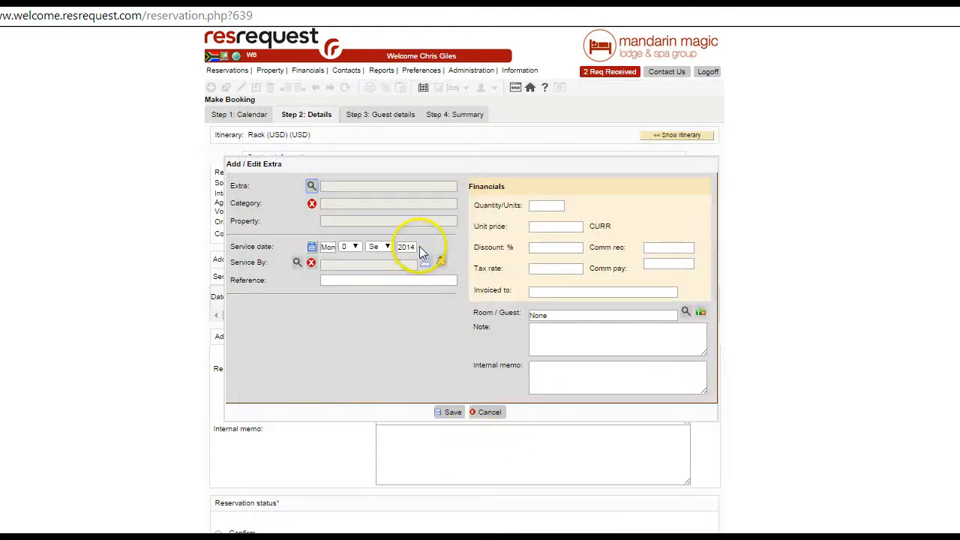
left_click(485, 413)
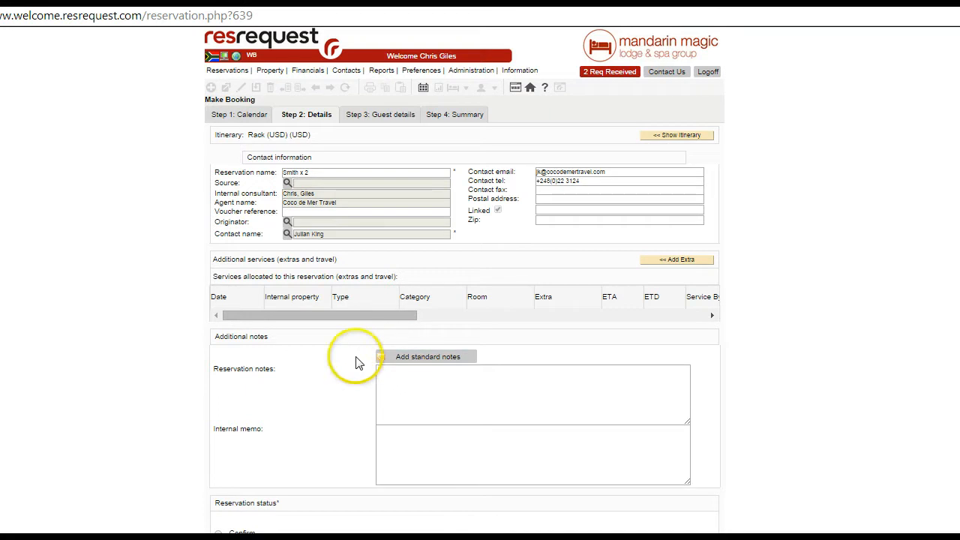
Step: Add the standard notes Allergies, Anniversary and Dietary Requirements to the reservation
left_click(422, 359)
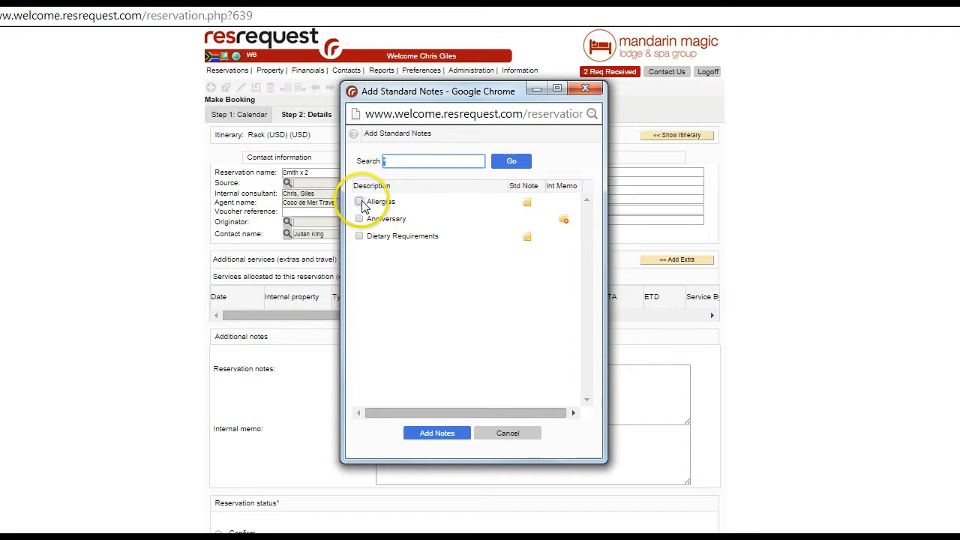
left_click(360, 203)
left_click(359, 219)
left_click(359, 237)
left_click(437, 434)
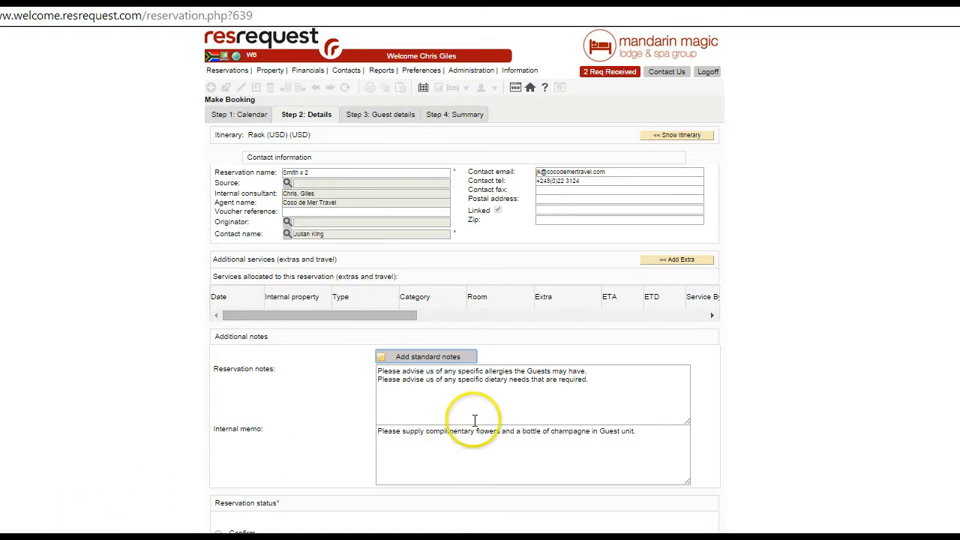
Step: Correct the allergies line in the reservation notes to read Guest instead of Guests, and place the cursor on a new line below
left_click(553, 371)
key("BackSpace")
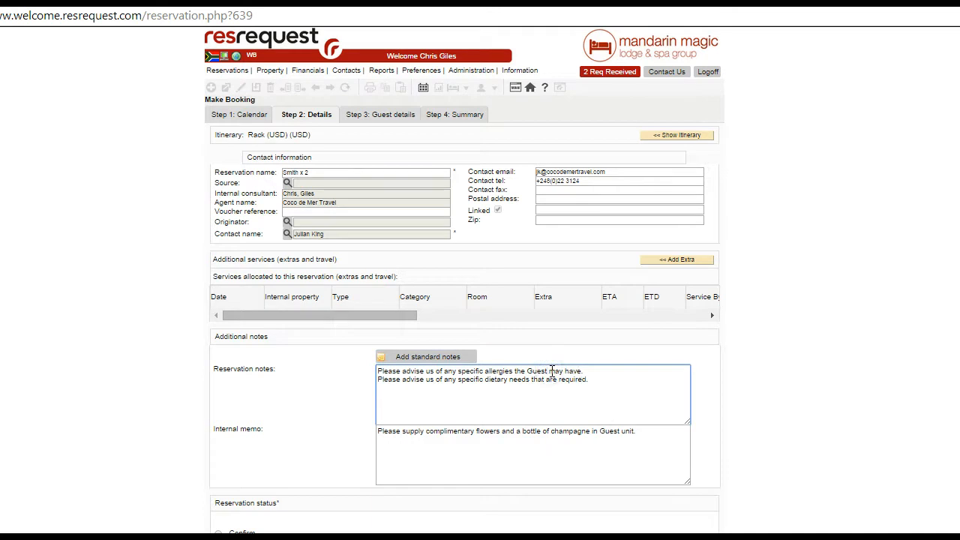
left_click(626, 393)
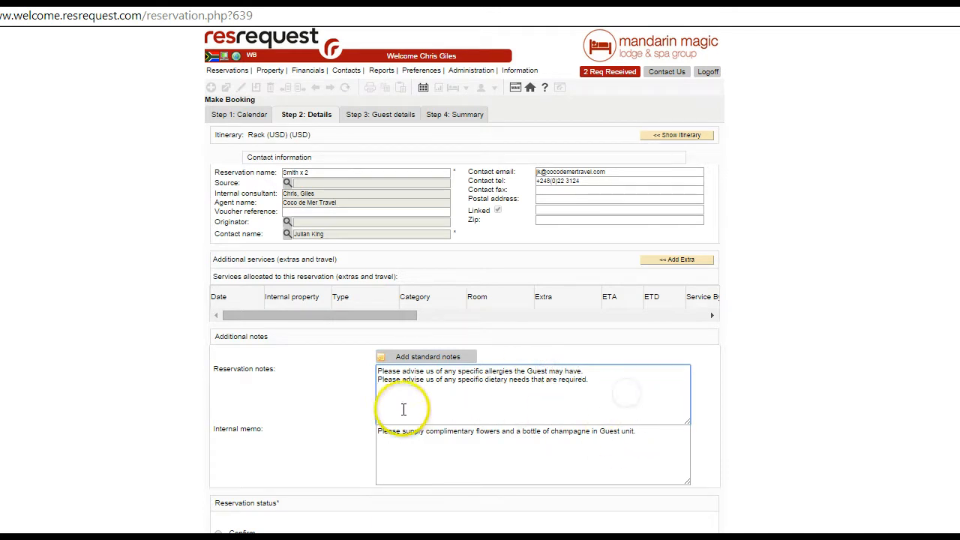
left_click(387, 393)
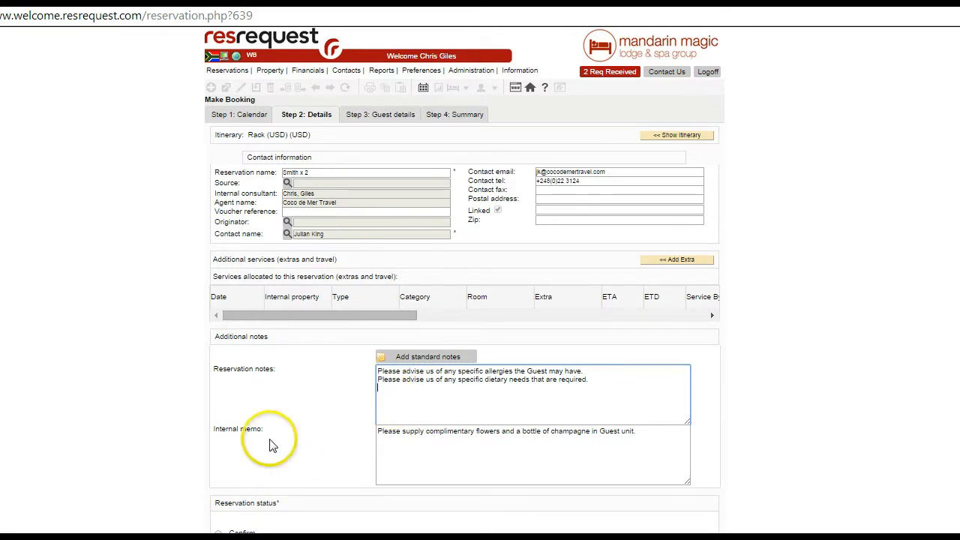
Step: Keep the reservation status as Provisional with expiry date 12 Sep 2014 and proceed to the guest details step
scroll(117, 374, "down", 1)
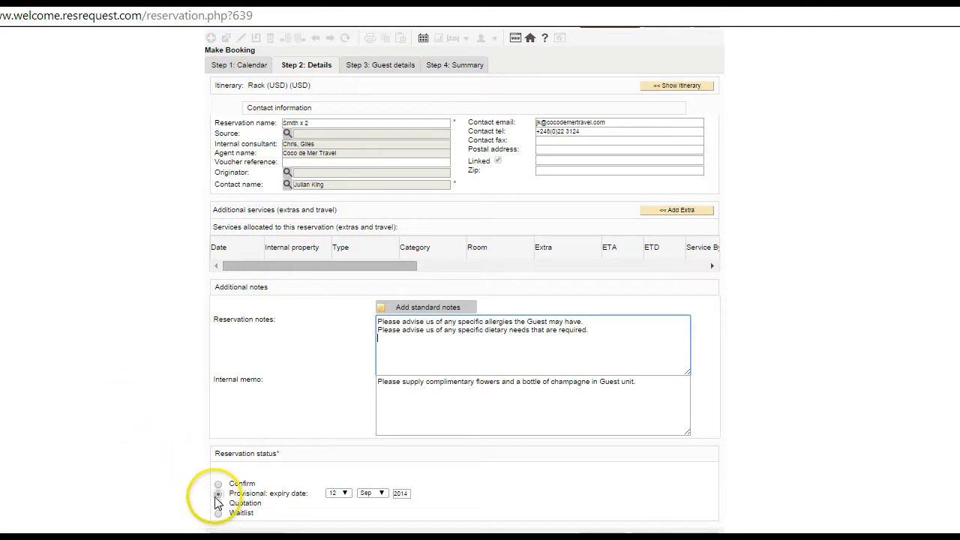
left_click(342, 495)
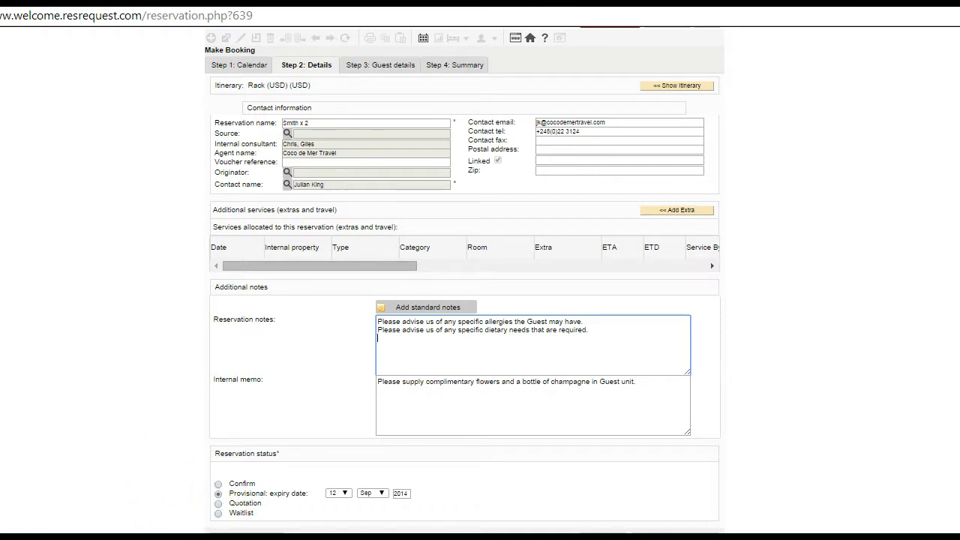
left_click(671, 538)
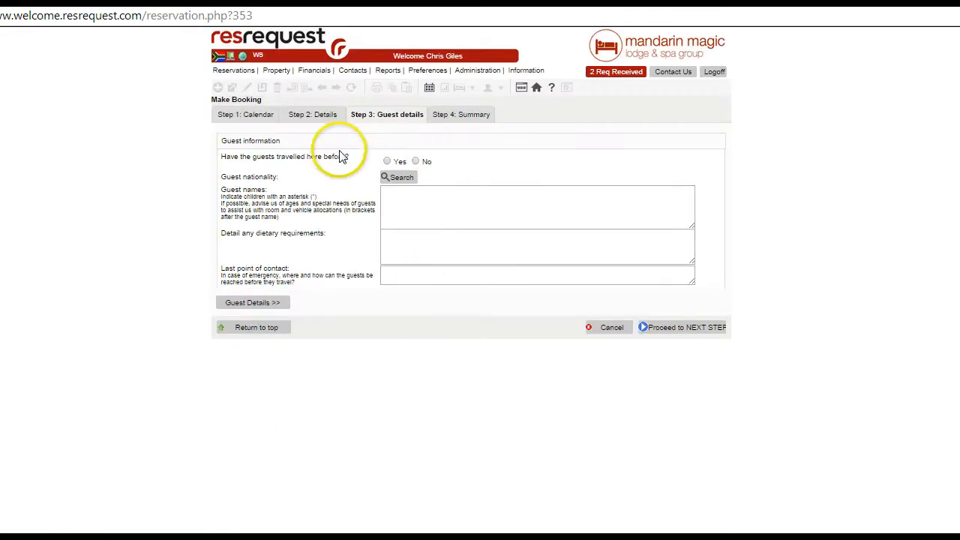
Step: Examine the guest nationality list and the guest names and last point of contact fields without filling them in
left_click(403, 180)
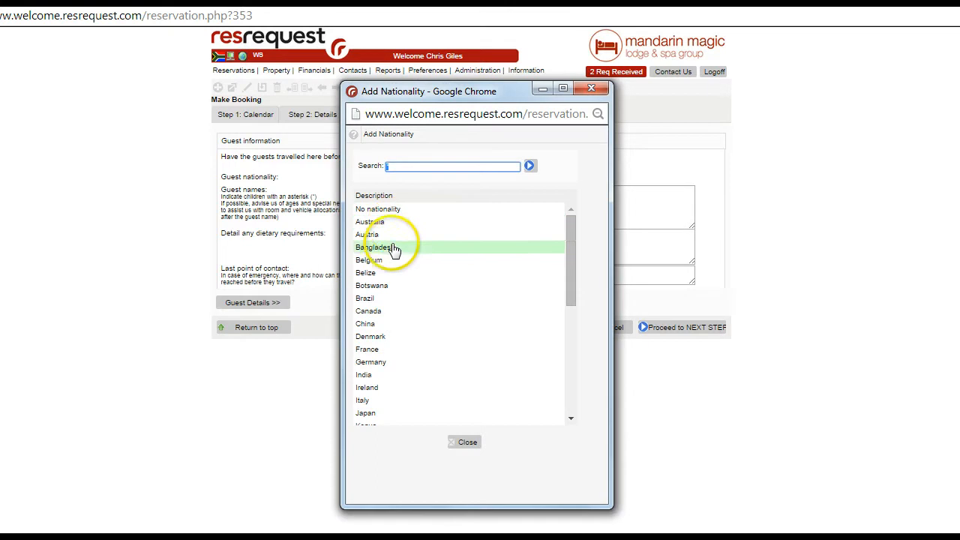
left_click(466, 442)
left_click(412, 213)
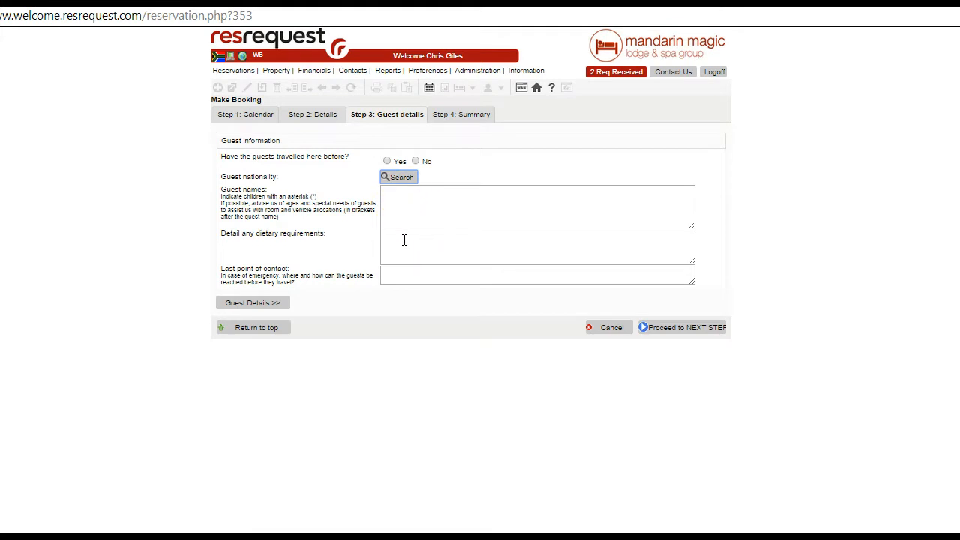
left_click(400, 274)
Step: View the guest rooming list and profiles, leave them blank, and proceed to the booking summary
left_click(259, 304)
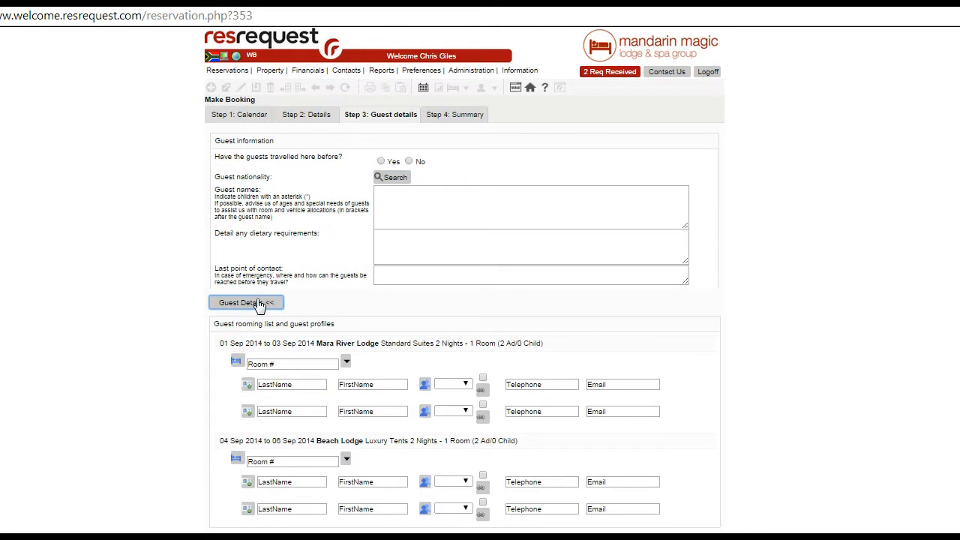
left_click(259, 303)
left_click(460, 336)
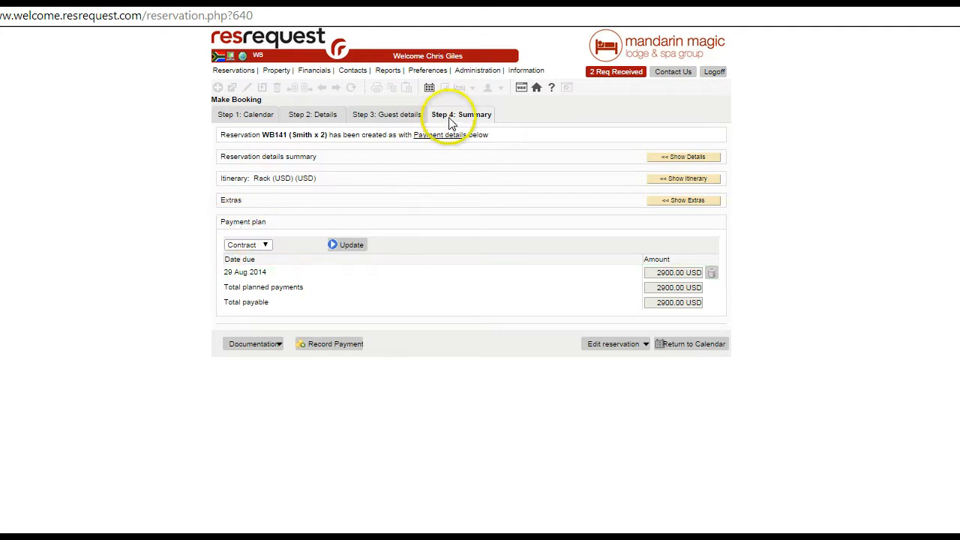
Step: Examine the payment plan, documentation and edit reservation options on the booking summary without changing anything
left_click(266, 246)
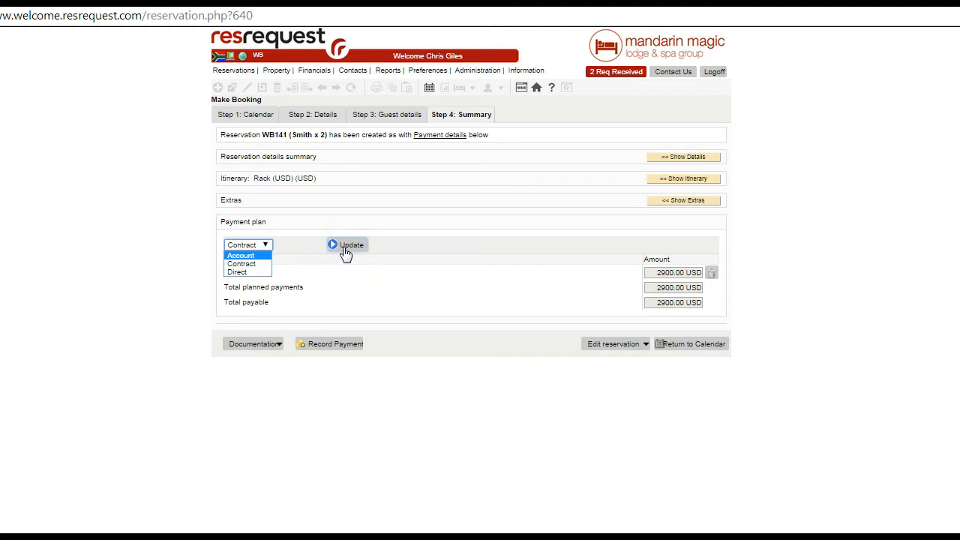
left_click(261, 343)
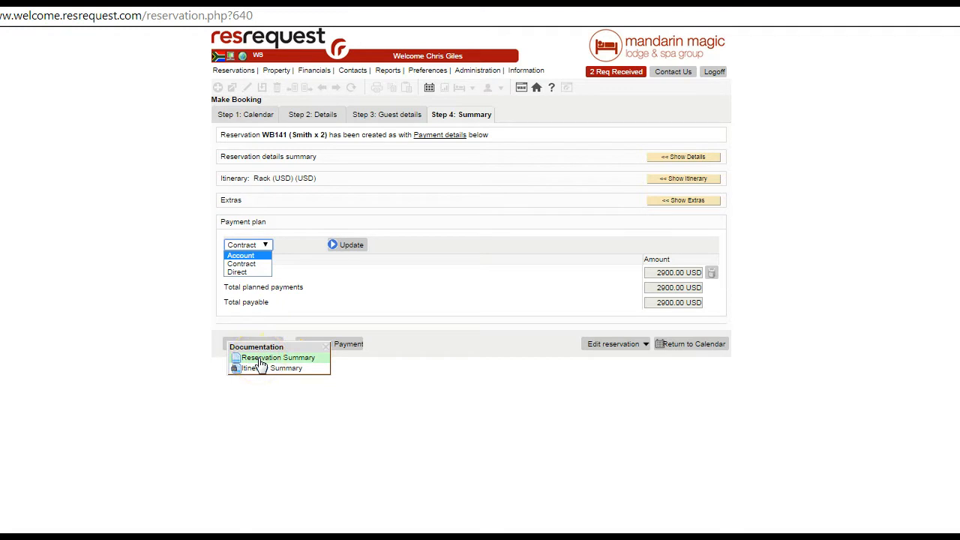
left_click(259, 368)
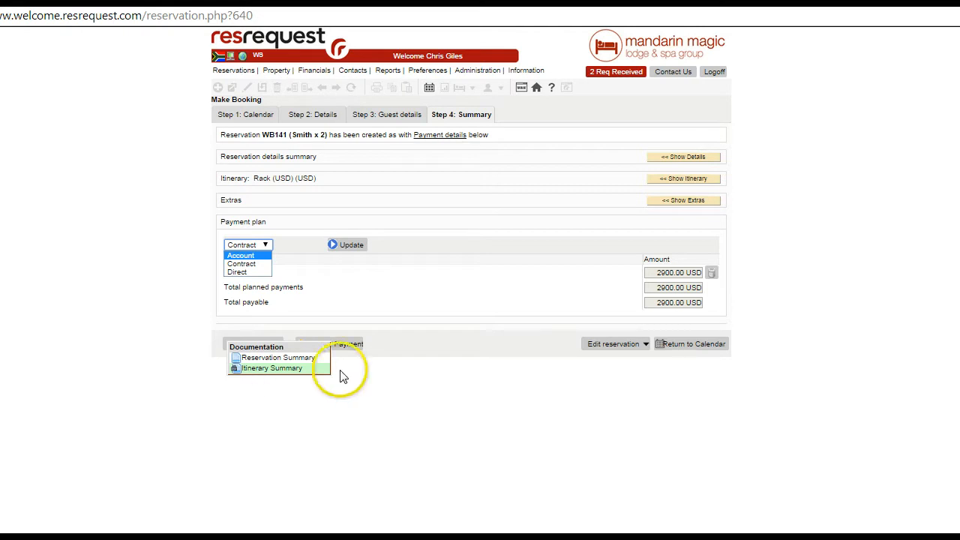
left_click(613, 345)
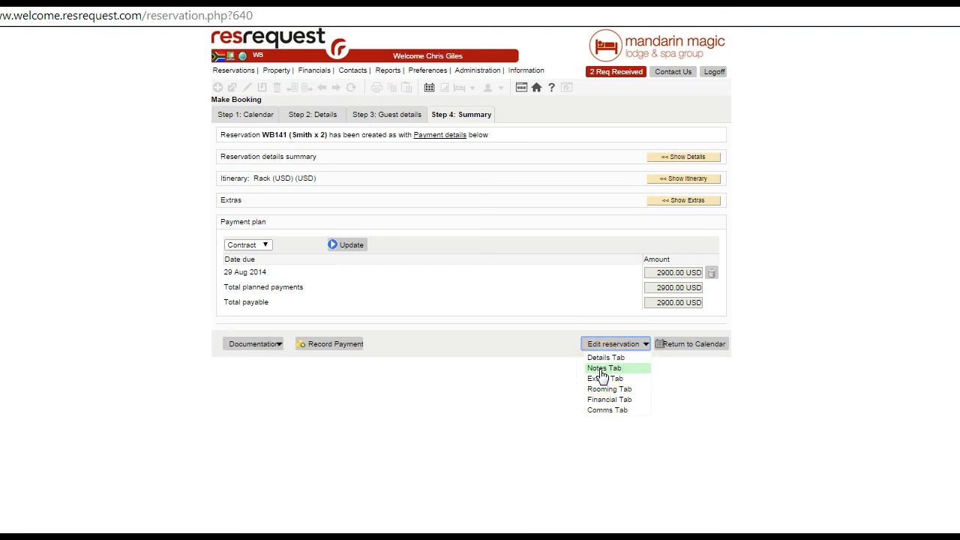
left_click(48, 536)
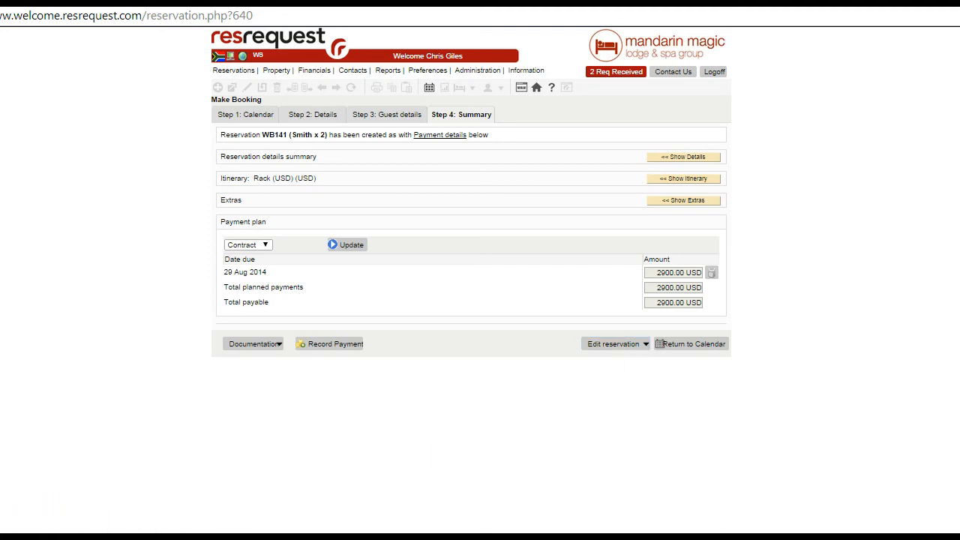